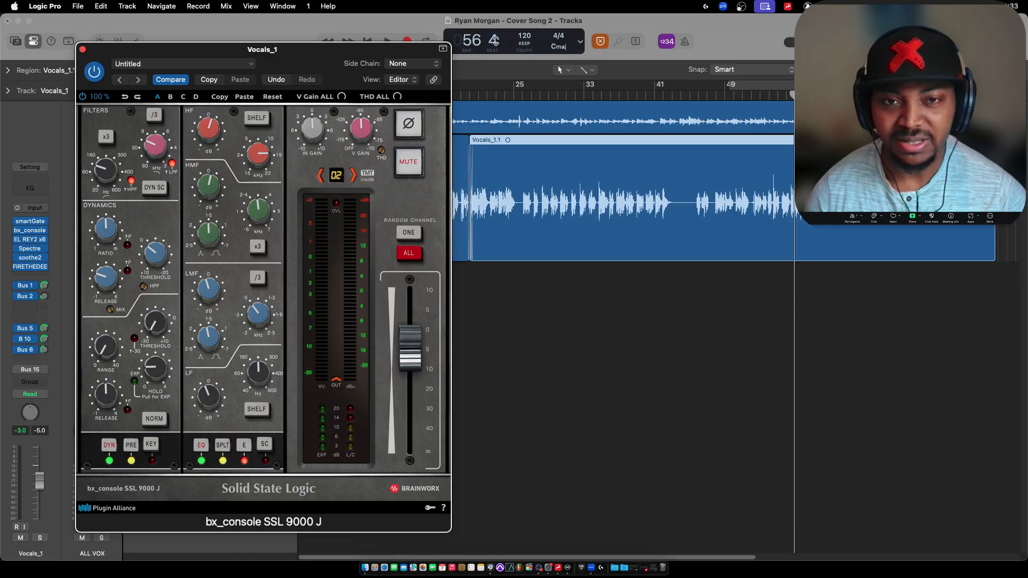
Play the Vocals_1 track from bar 20 and toggle the bx_console SSL 9000 J on and off to compare the sound.
click(469, 97)
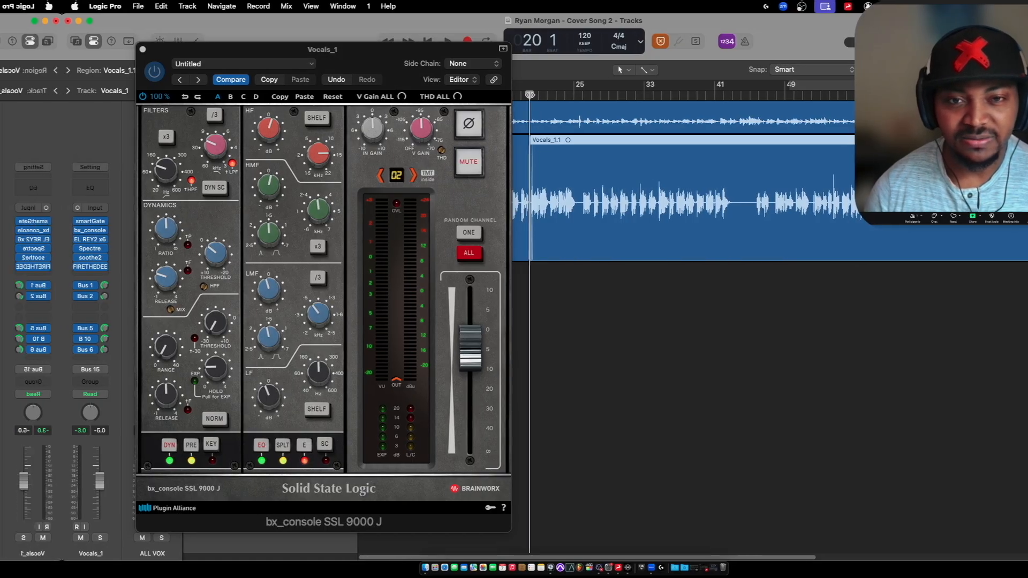
key(space)
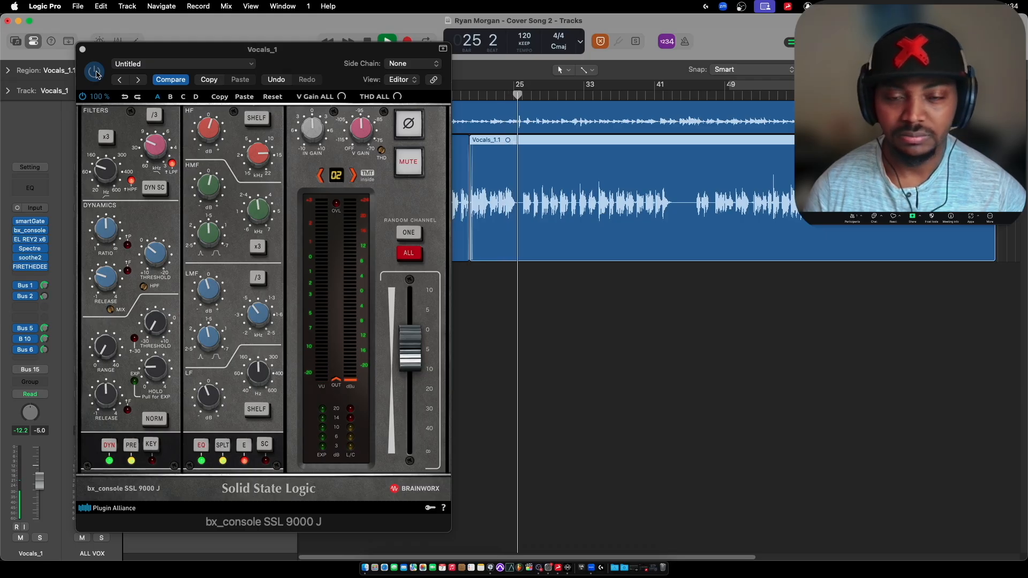
click(104, 56)
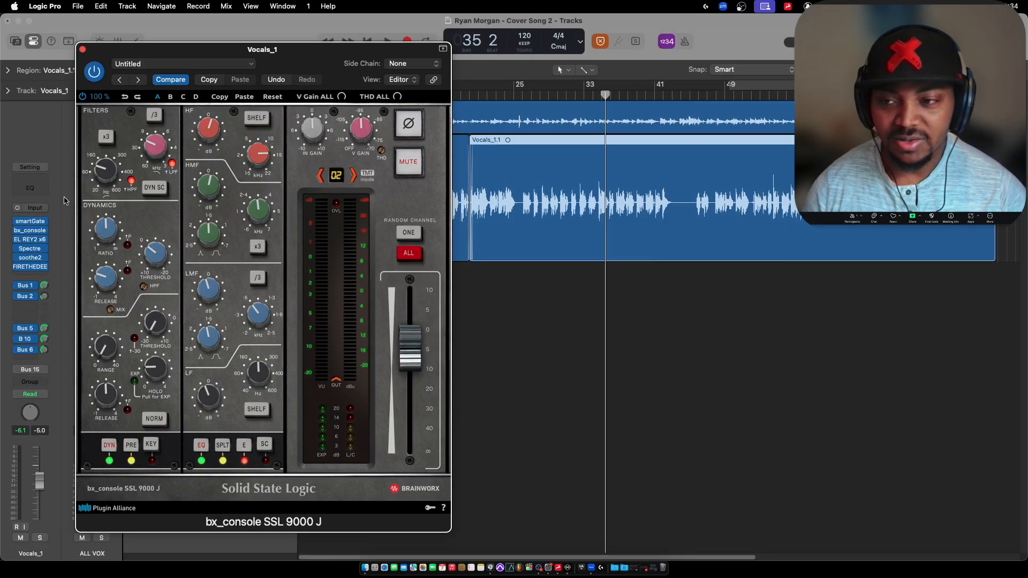
Insert a mono FabFilter Pro-Q 3 at the end of the Vocals_1 plugin chain and move its window clear.
click(38, 276)
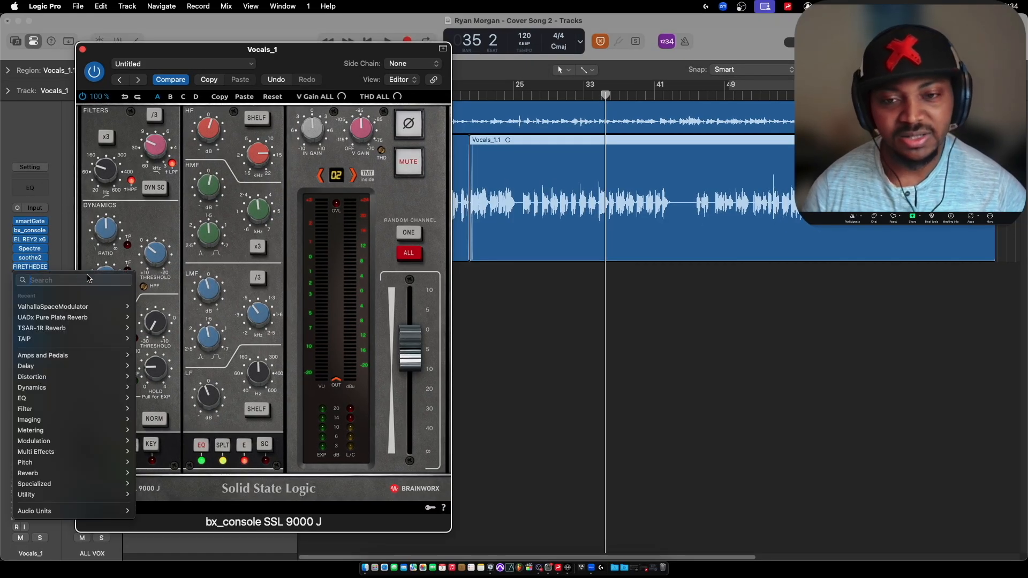
text(fabf)
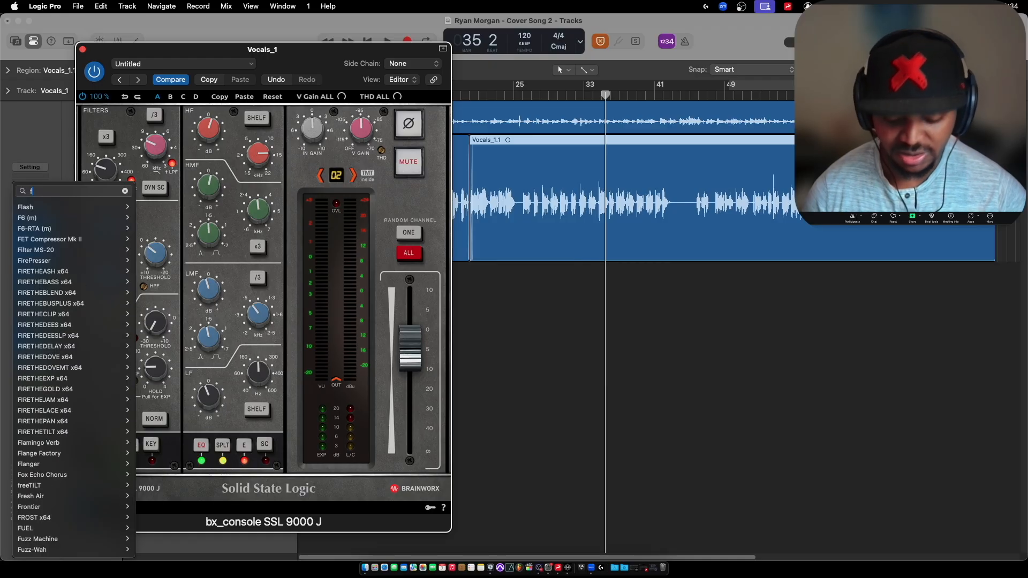
mouse_move(80, 306)
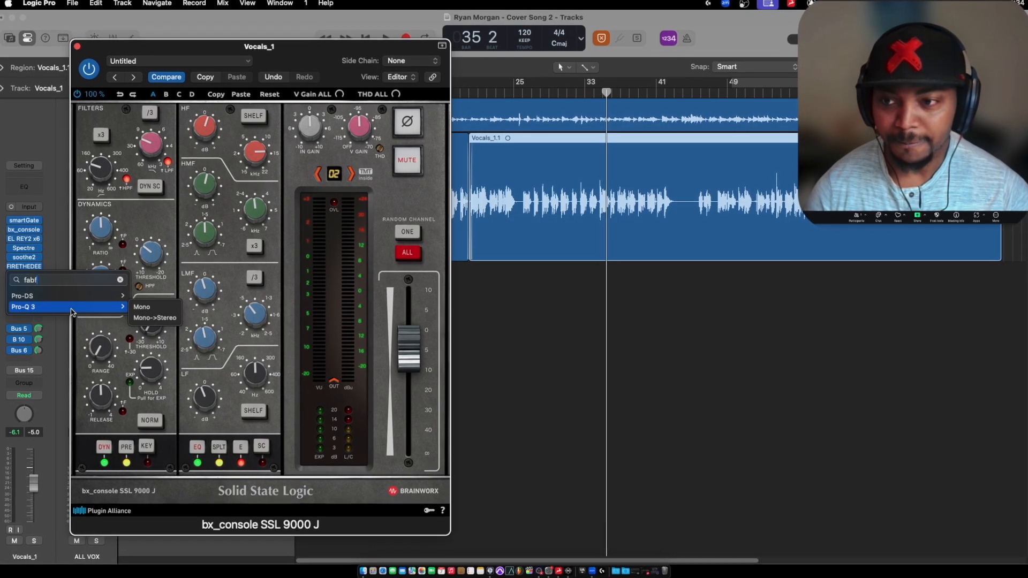
click(155, 307)
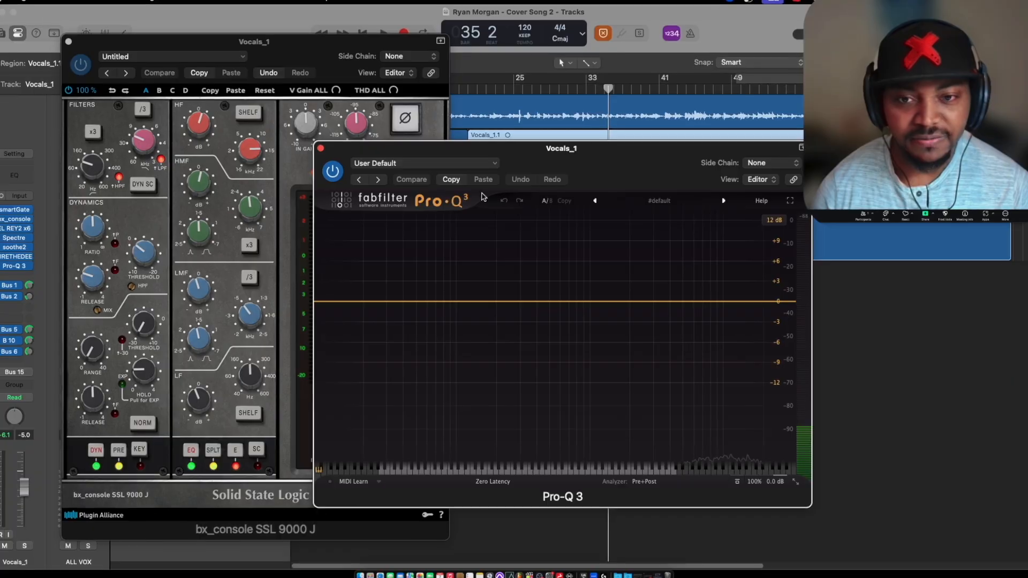
drag(594, 144, 390, 143)
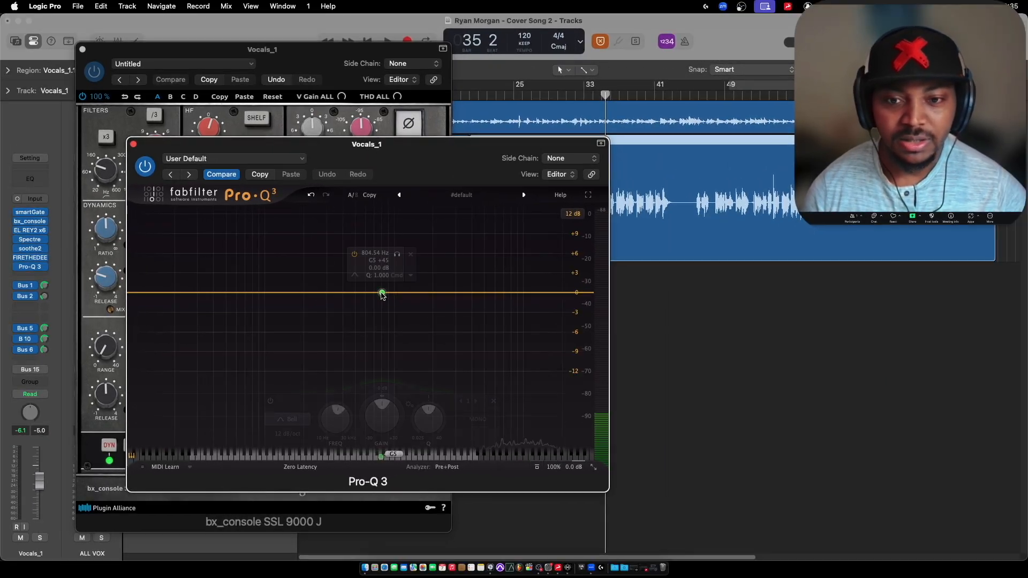
Add six mostly narrow bell cuts of a few dB in Pro-Q 3, from about 83 Hz through 800 Hz to 6.5 kHz.
drag(375, 294, 375, 314)
drag(458, 293, 499, 308)
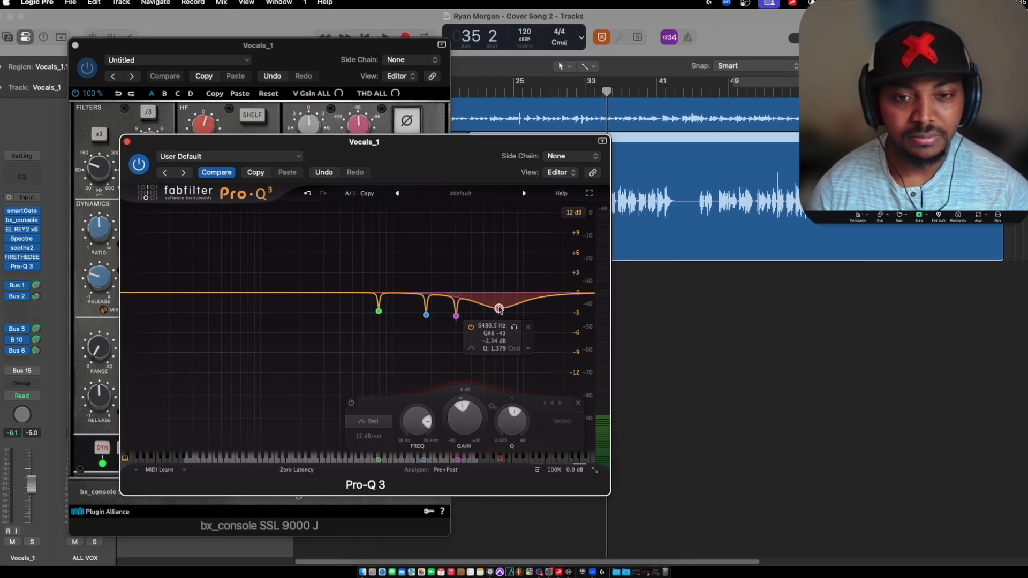
drag(315, 294, 313, 313)
drag(246, 293, 247, 307)
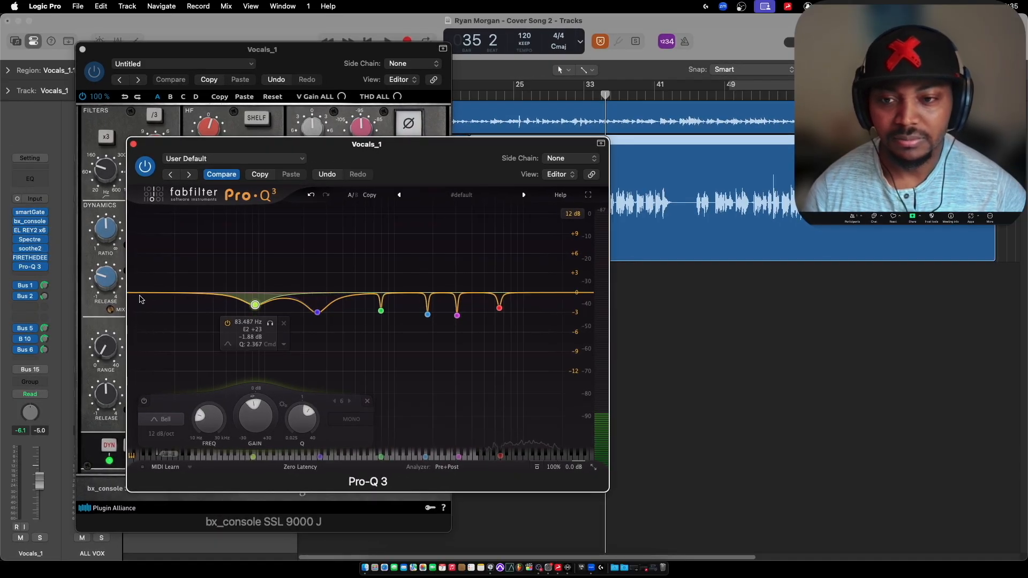
Add a low cut, a 12 dB/oct high cut at about 16 kHz, and a high shelf of about -3.4 dB at 10 kHz.
drag(137, 294, 228, 287)
drag(557, 294, 551, 299)
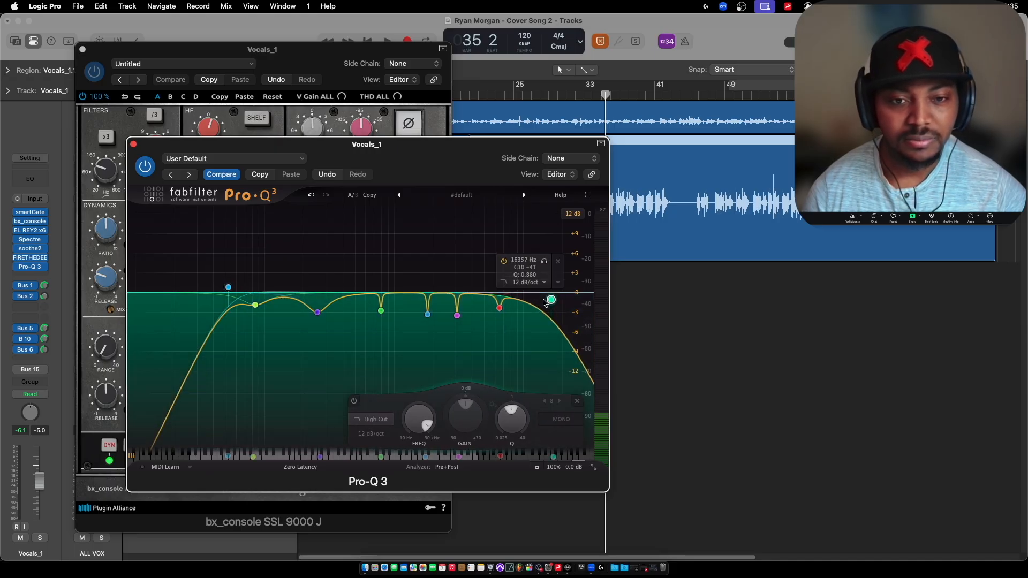
click(525, 303)
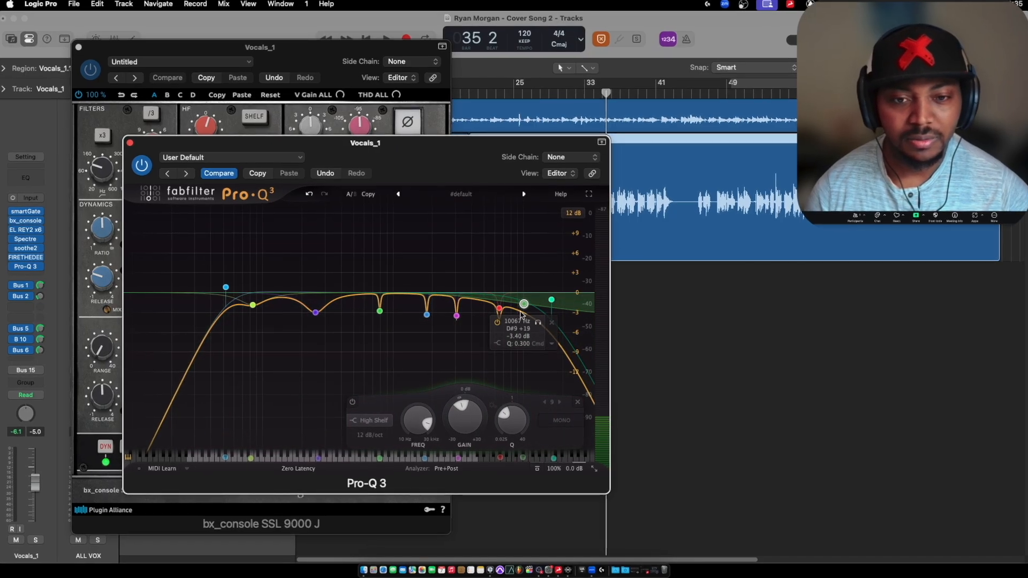
Add four more bell cuts, including about -3.6 dB at 480 Hz, -5.4 dB at 143 Hz and -9.7 dB at 4.6 kHz.
drag(342, 298, 348, 317)
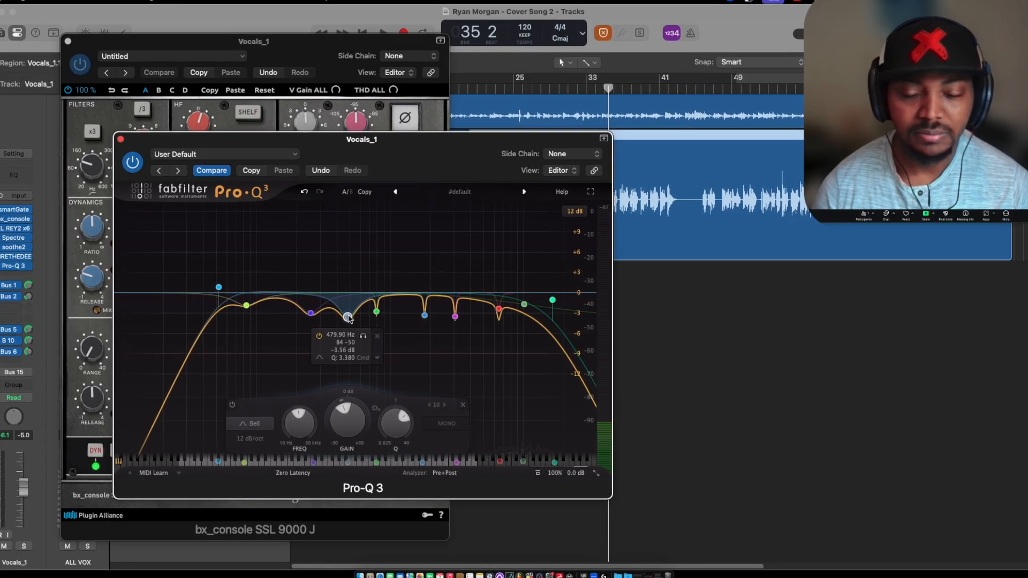
drag(278, 299, 278, 329)
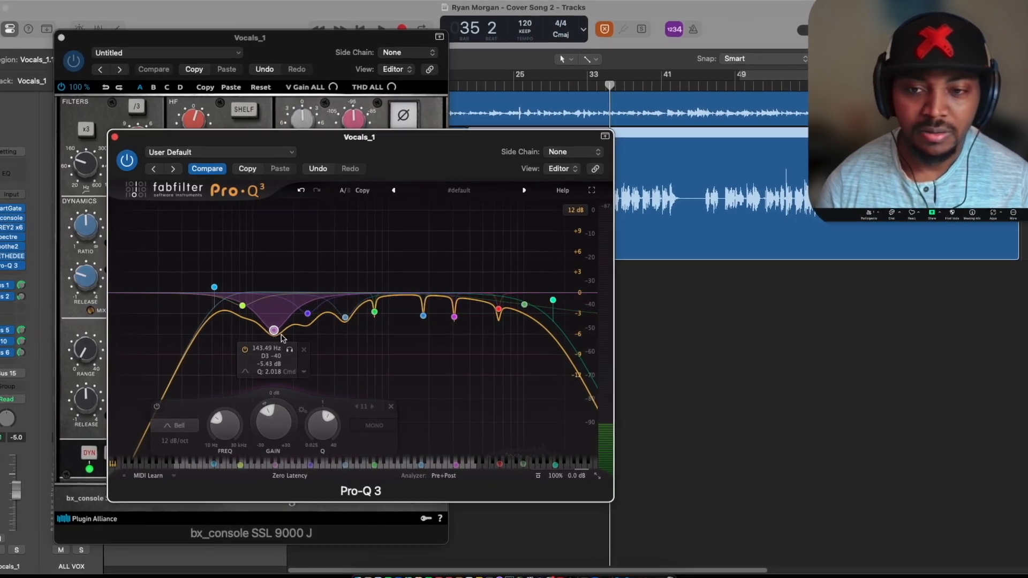
drag(419, 295, 400, 362)
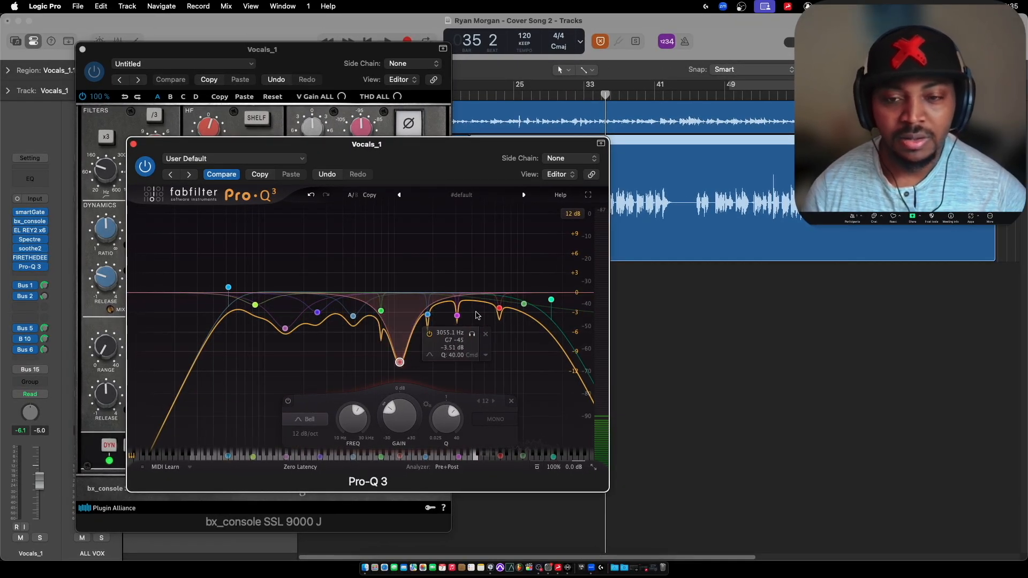
drag(483, 327, 479, 361)
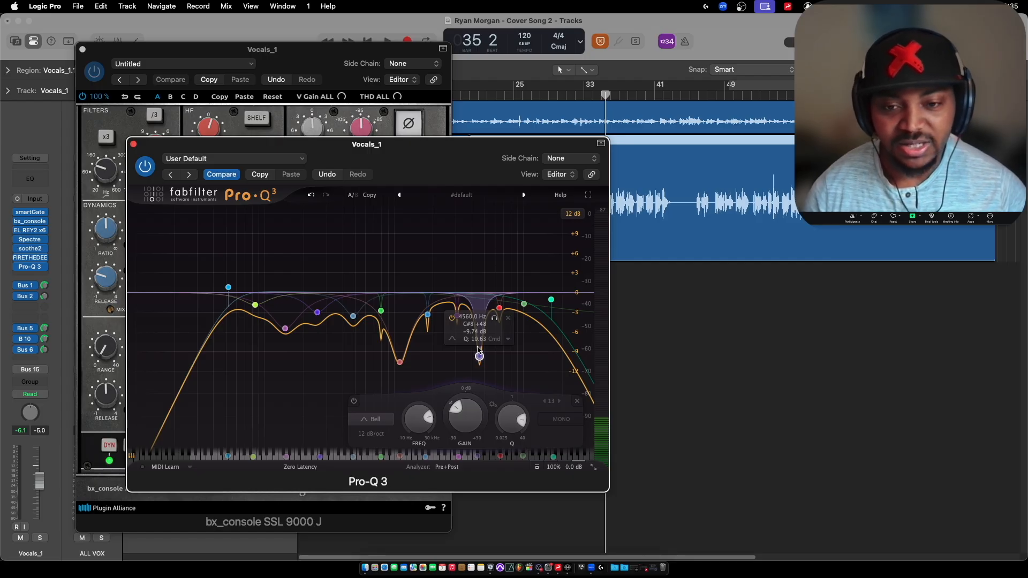
Bypass Pro-Q 3 and close its window, leaving the bx_console SSL 9000 J window in front.
drag(455, 155, 442, 134)
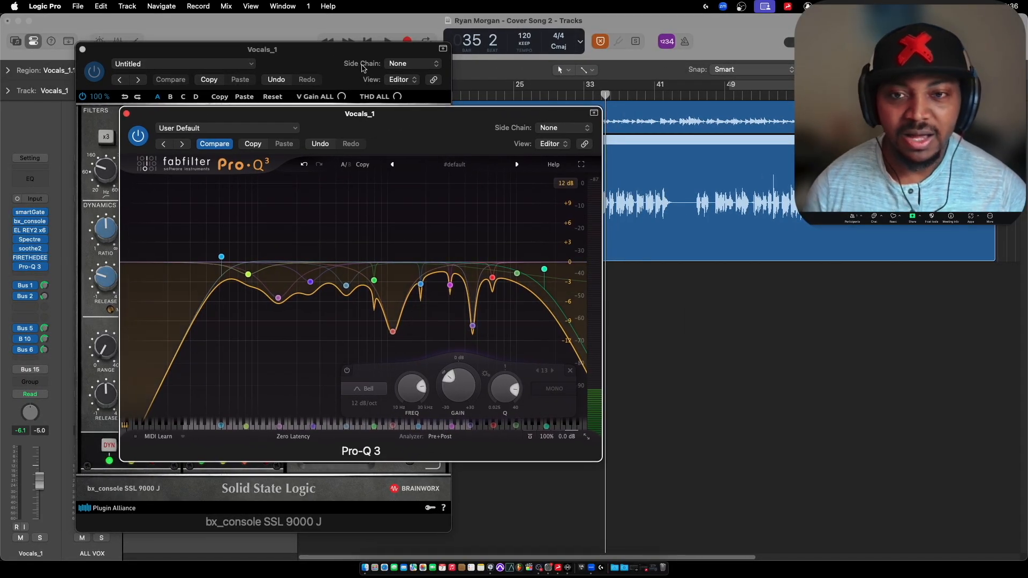
click(335, 63)
drag(331, 64, 383, 50)
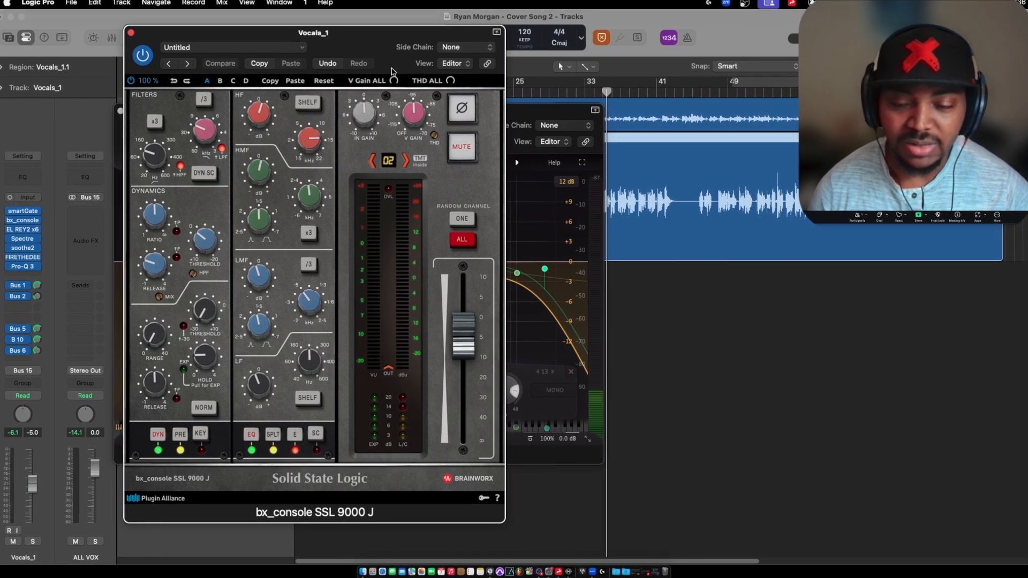
click(524, 115)
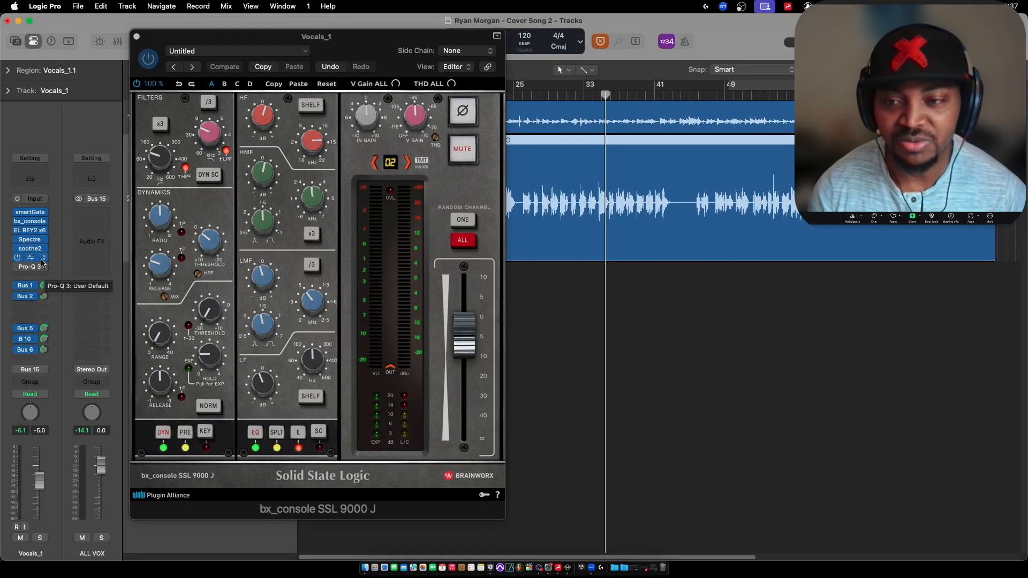
drag(373, 51, 318, 62)
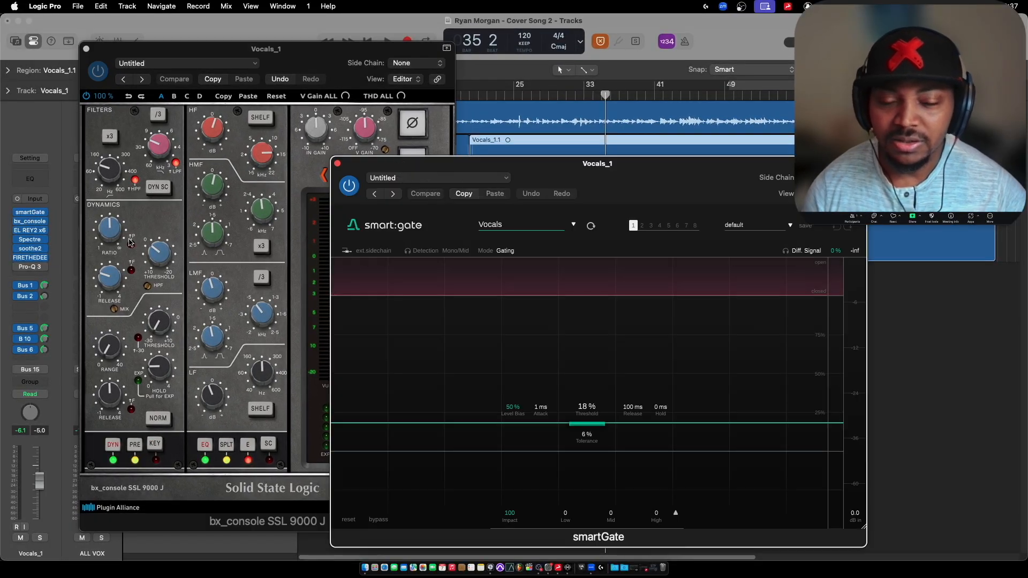
Review the Vocals_1 plugin chain, viewing the smartGate and FIRETHEDEES settings and closing their windows.
drag(609, 183, 469, 151)
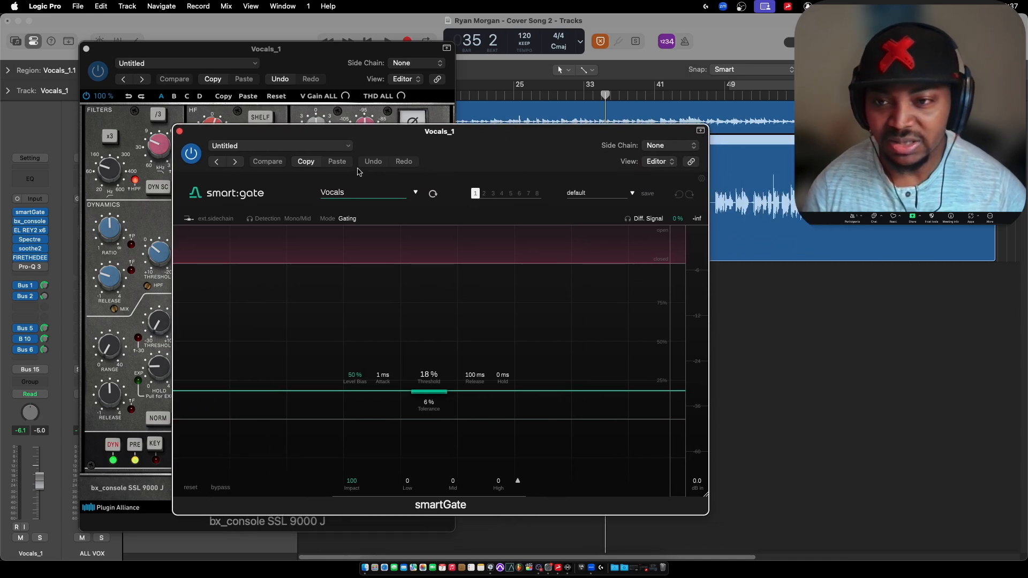
click(180, 131)
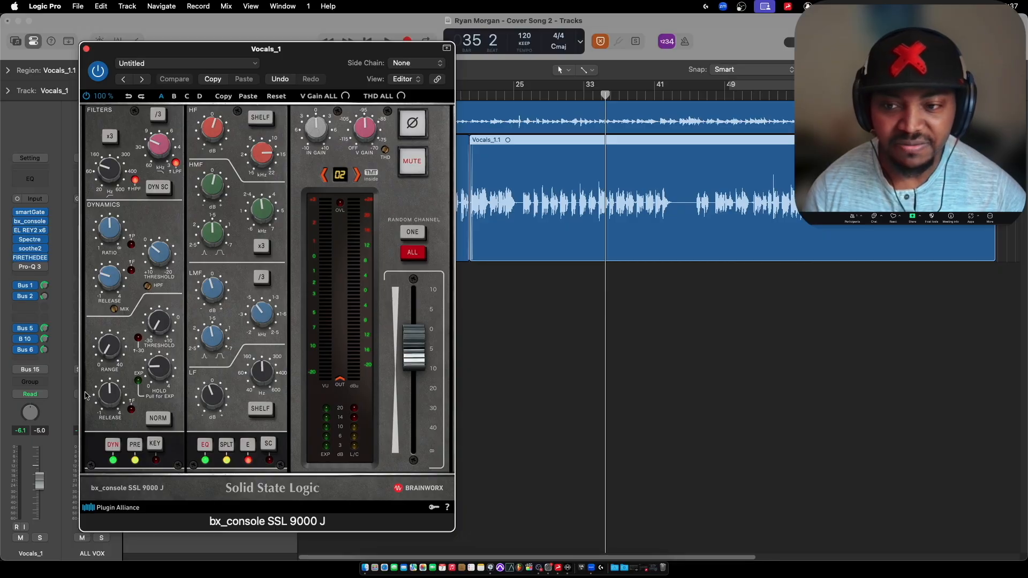
click(30, 213)
click(31, 213)
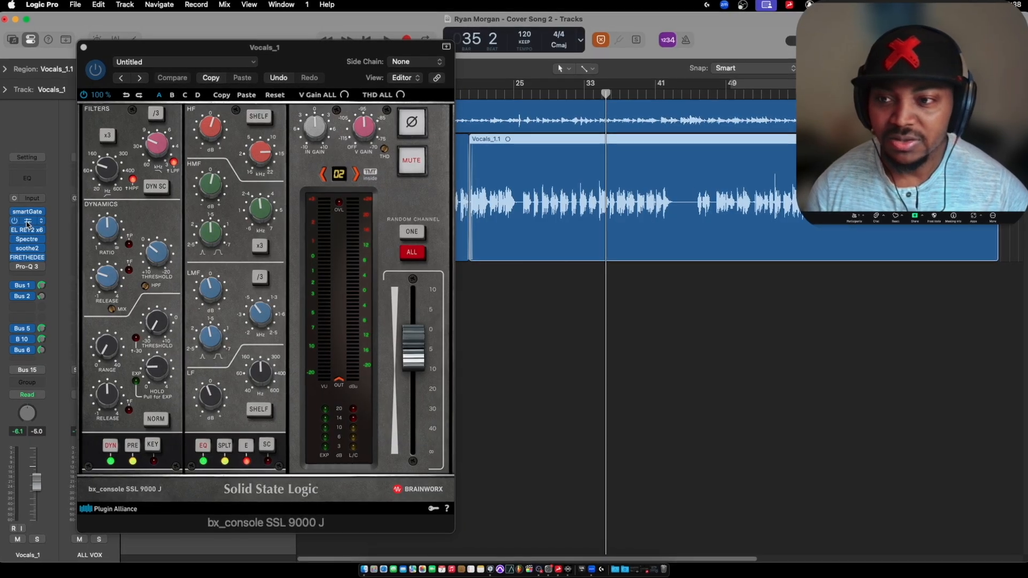
click(28, 222)
click(27, 222)
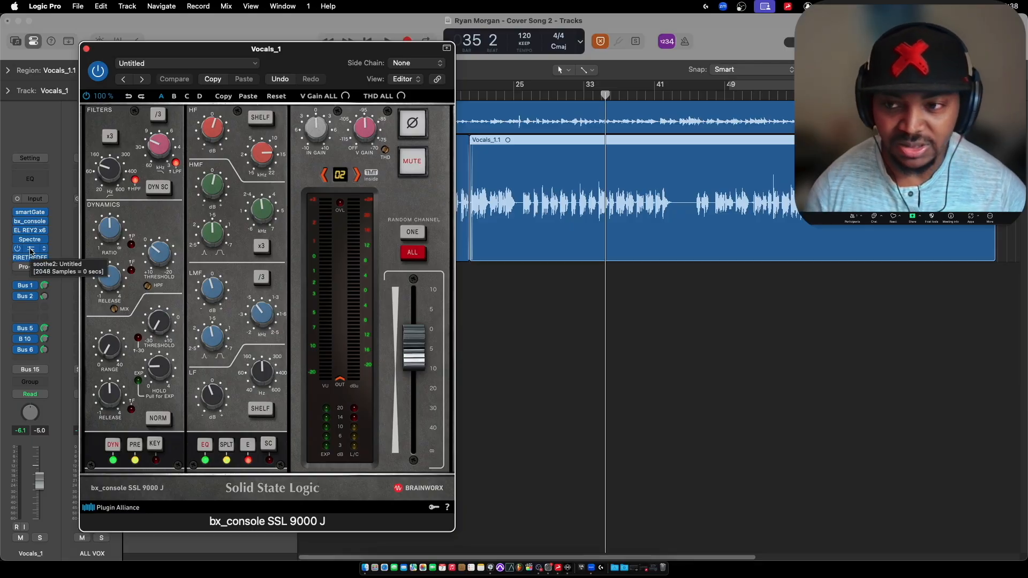
click(32, 259)
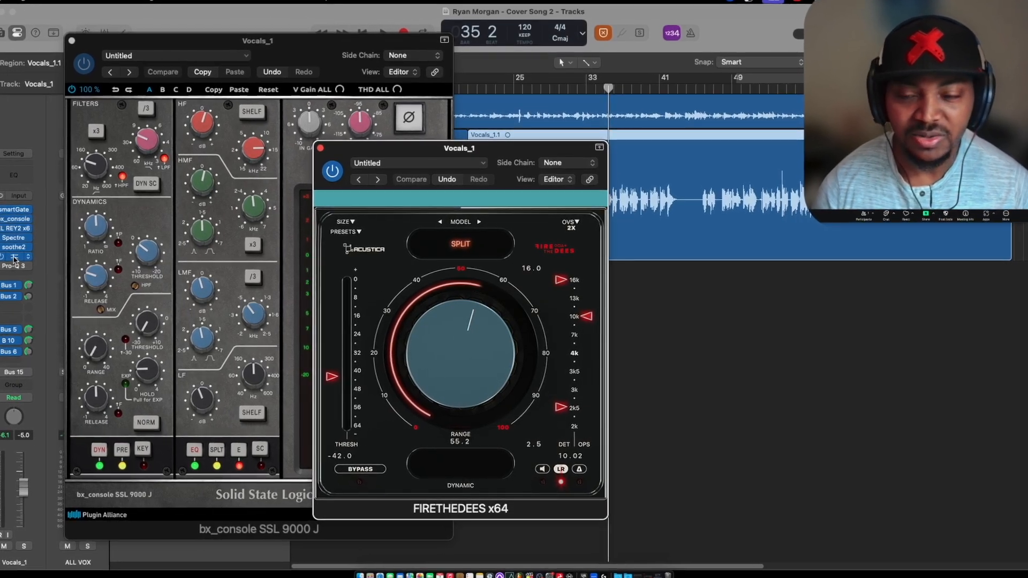
click(322, 149)
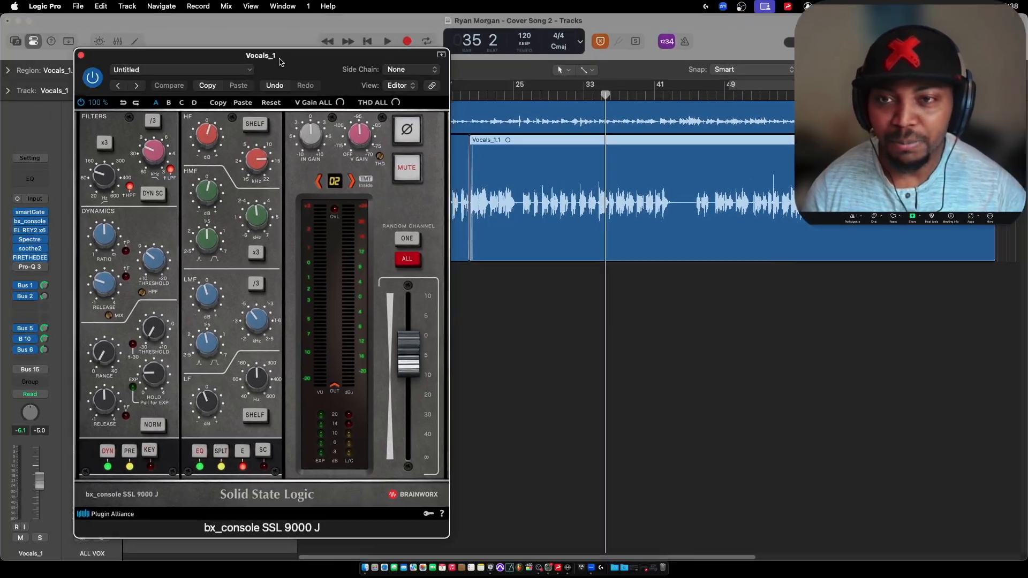
Examine the HMF and LF equalizer controls of the bx_console SSL 9000 J.
drag(267, 41, 321, 42)
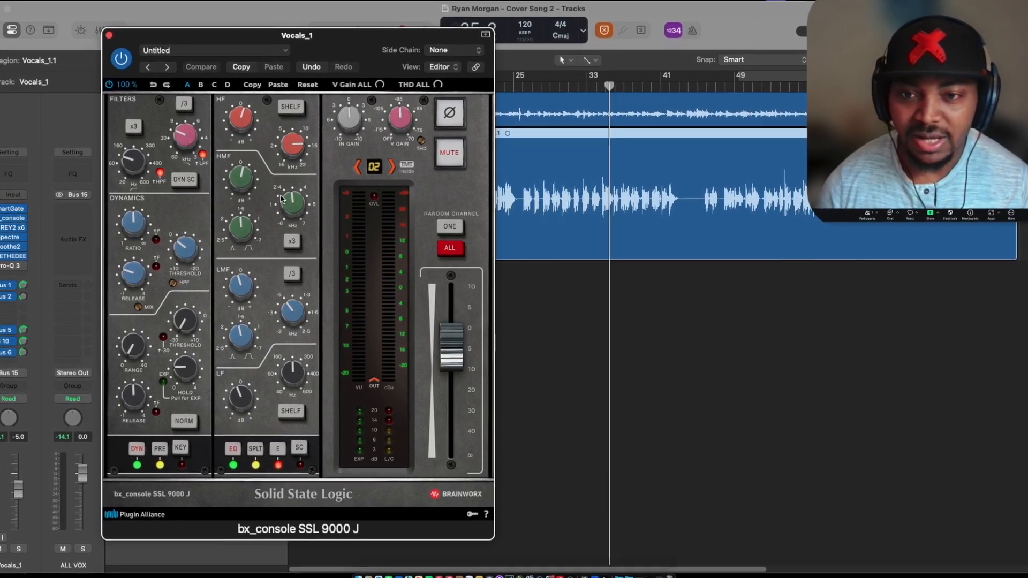
mouse_move(246, 181)
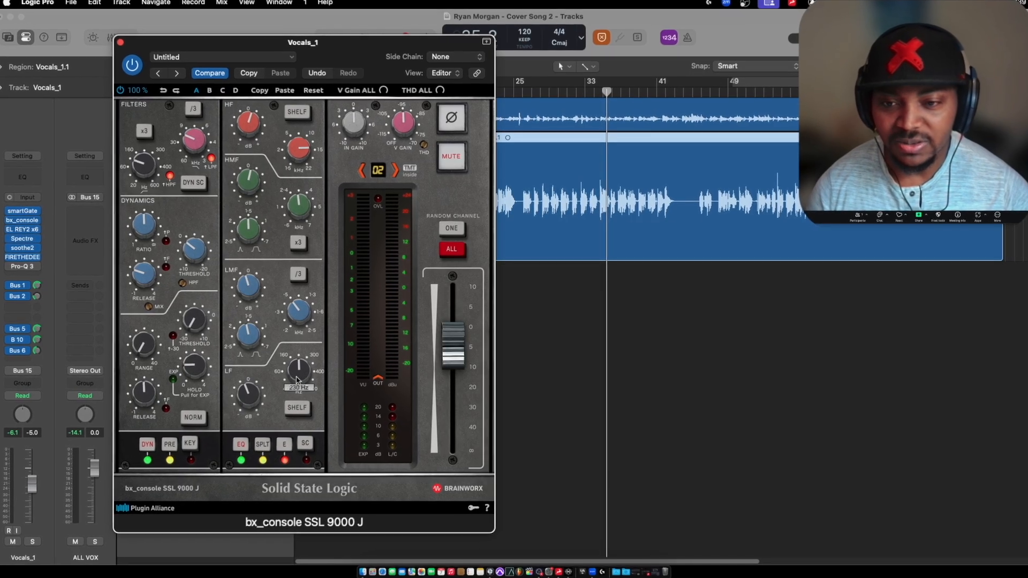
mouse_move(248, 397)
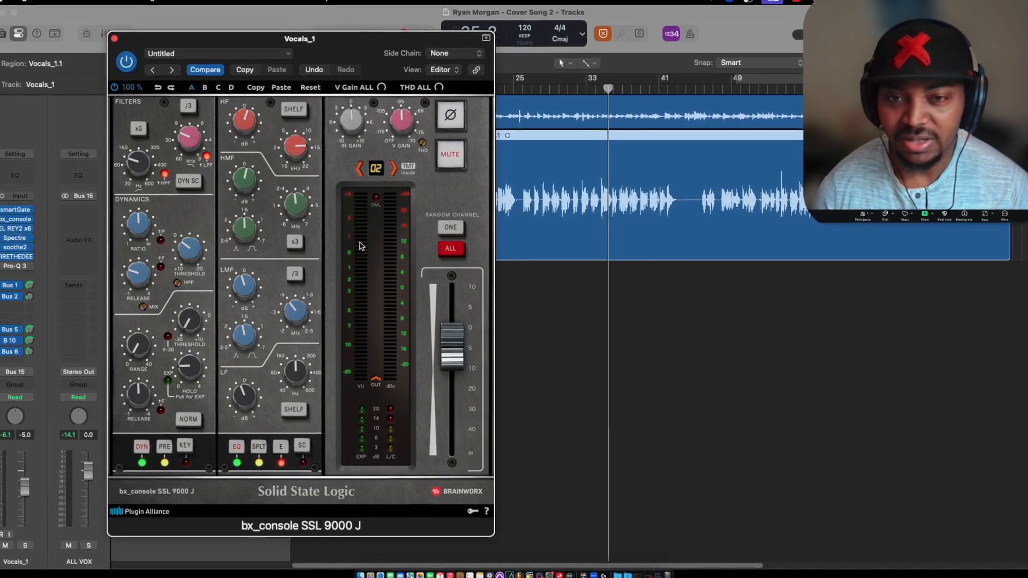
Solo the Vocals_1 track and play it in a cycle starting at bar 25, keeping the console plugin window in view.
drag(163, 45, 305, 176)
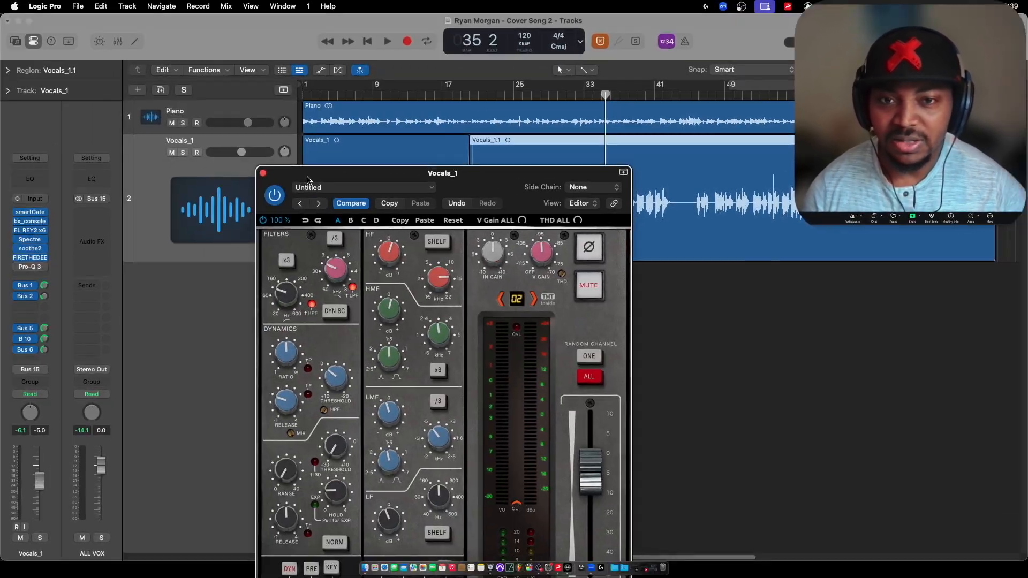
click(183, 153)
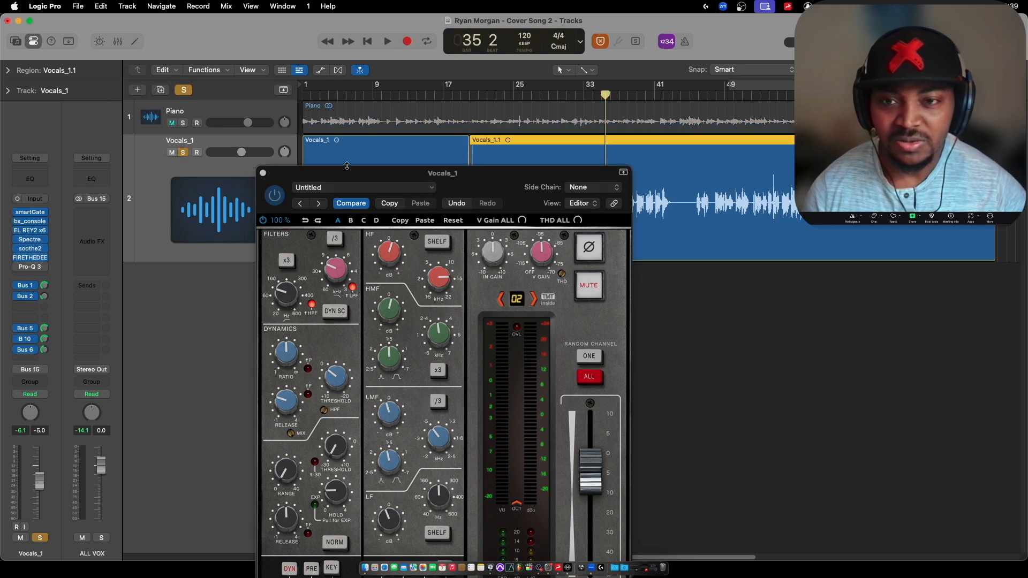
drag(373, 176, 309, 131)
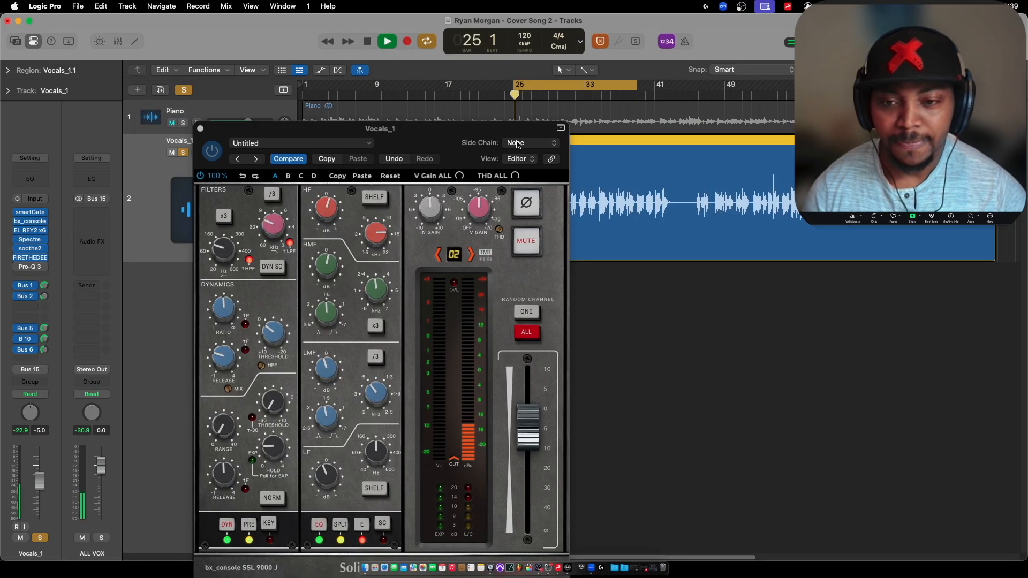
drag(329, 145, 267, 109)
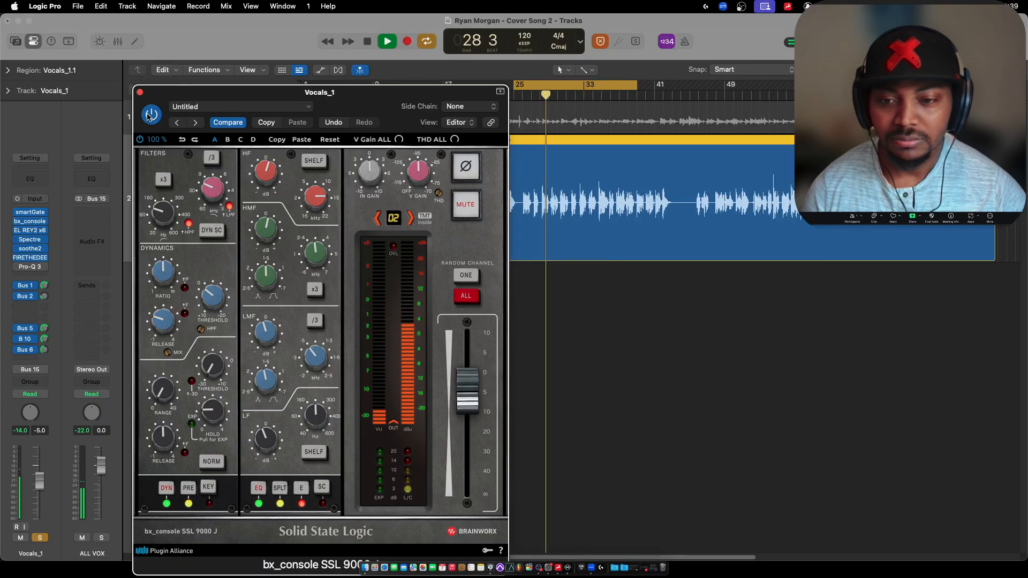
Toggle the bx_console SSL 9000 J's bypass during playback to compare the vocal, and inspect its HMF gain control.
click(151, 114)
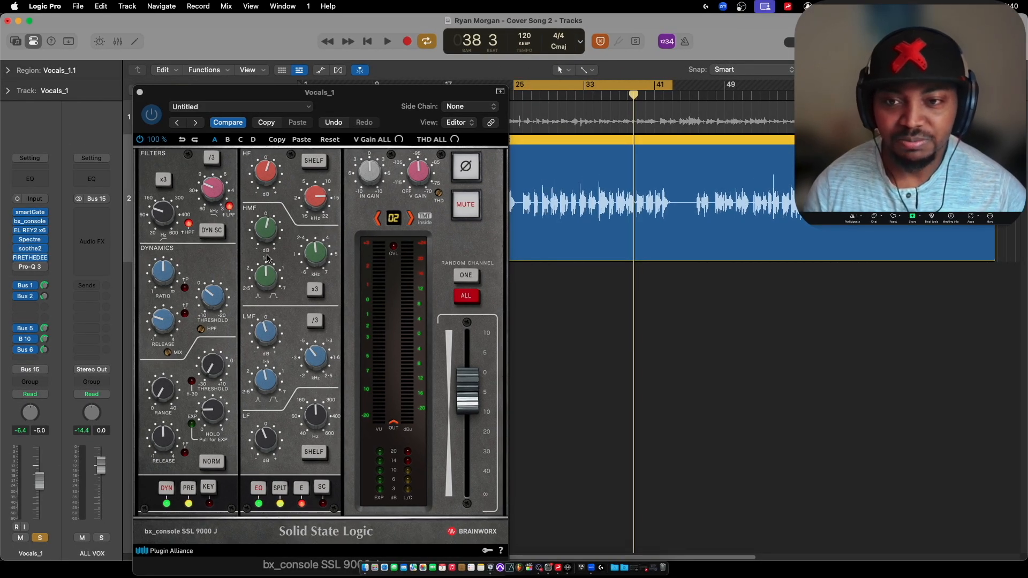
click(266, 234)
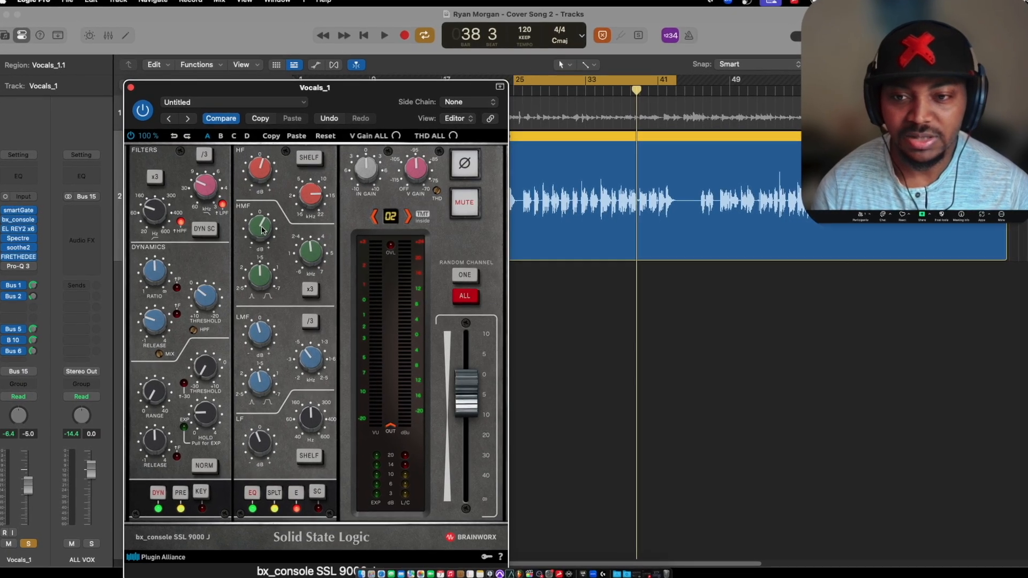
Play a short passage of the soloed vocal, check the HMF gain control, and move the bx_console SSL 9000 J window aside.
key(space)
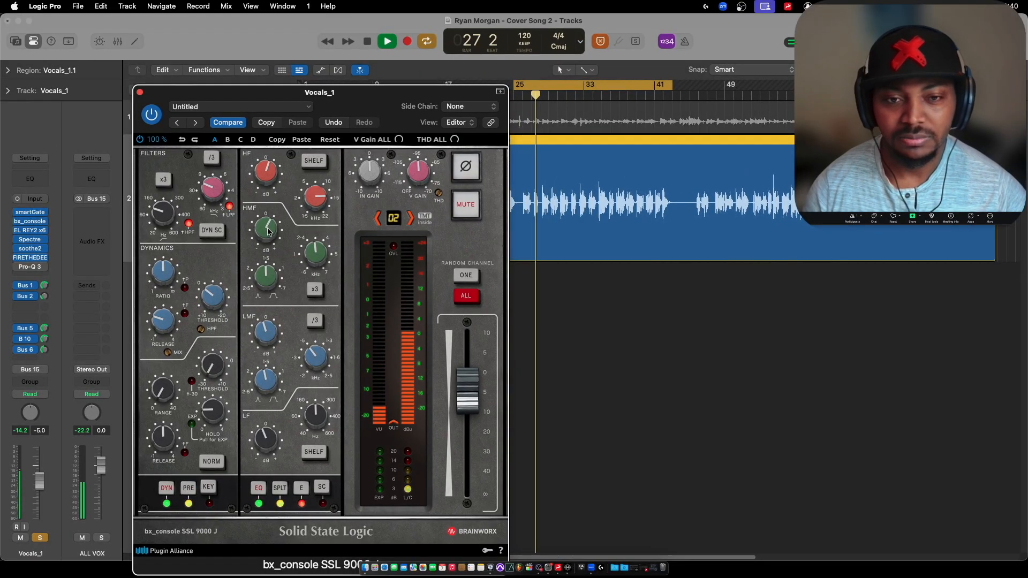
key(space)
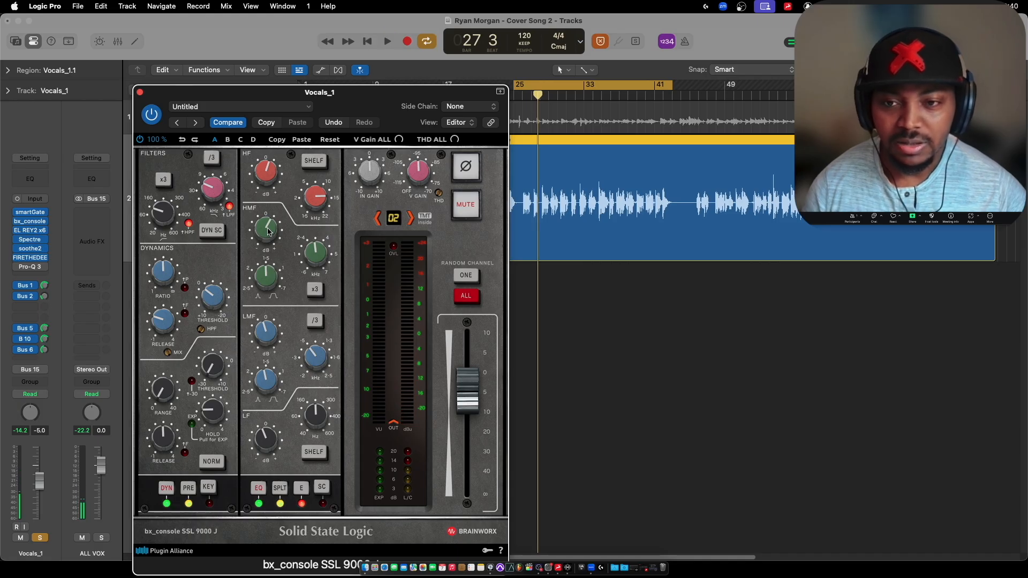
drag(268, 229, 269, 234)
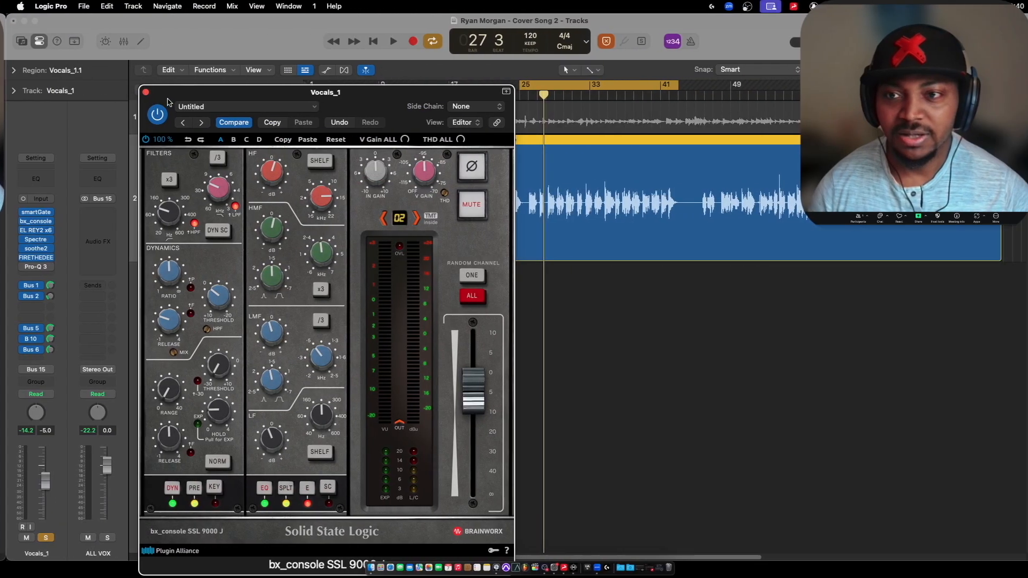
drag(168, 102, 120, 69)
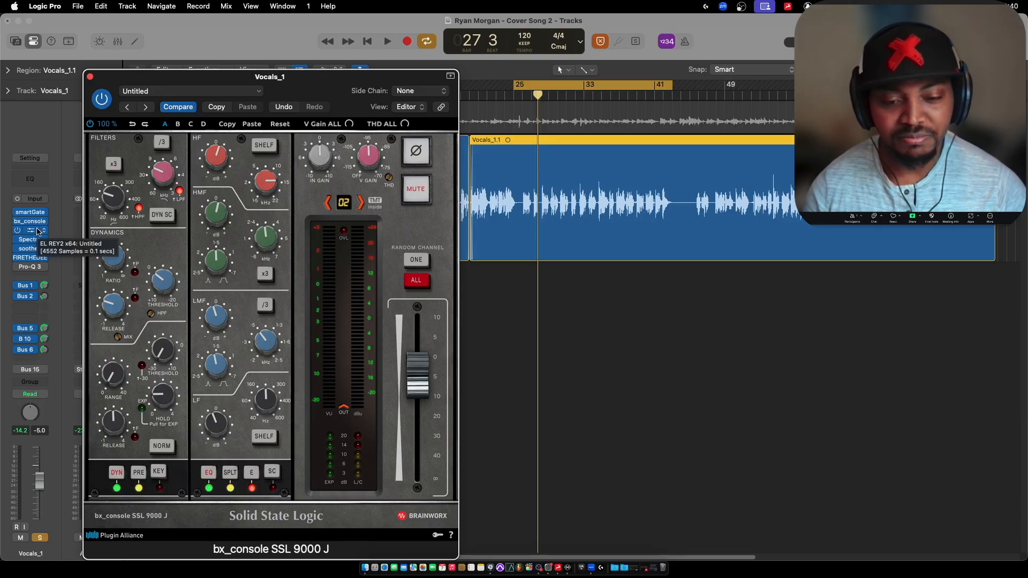
Review the Pro-Q 3 curve on Vocals_1, close and bypass that plugin, and refocus the bx_console SSL 9000 J window.
click(30, 267)
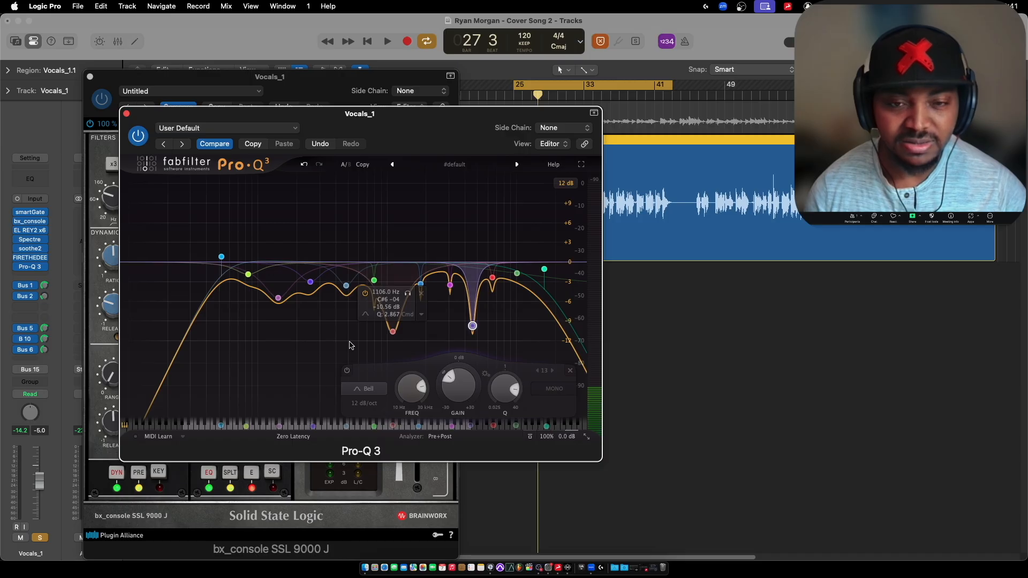
click(127, 114)
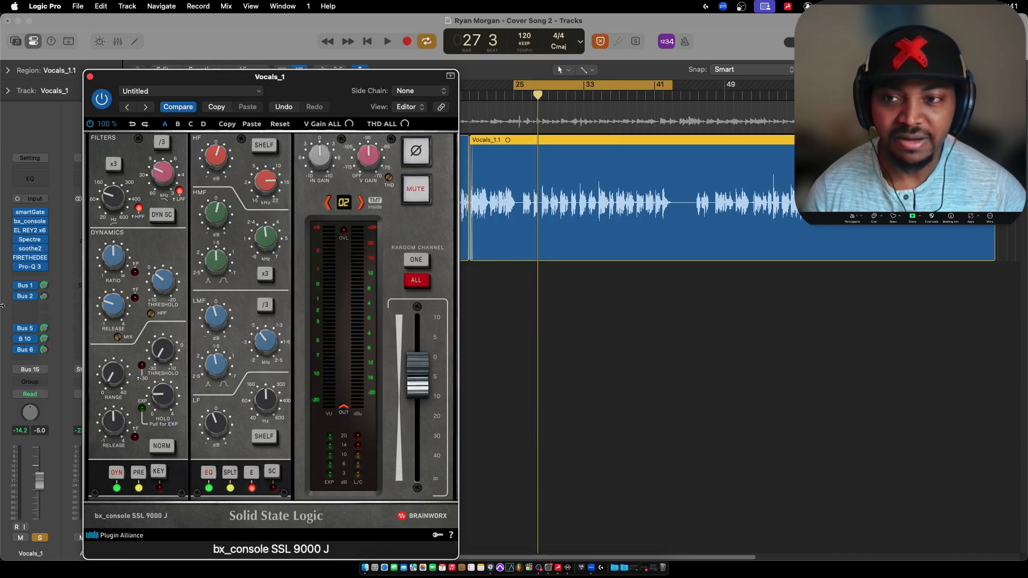
click(19, 267)
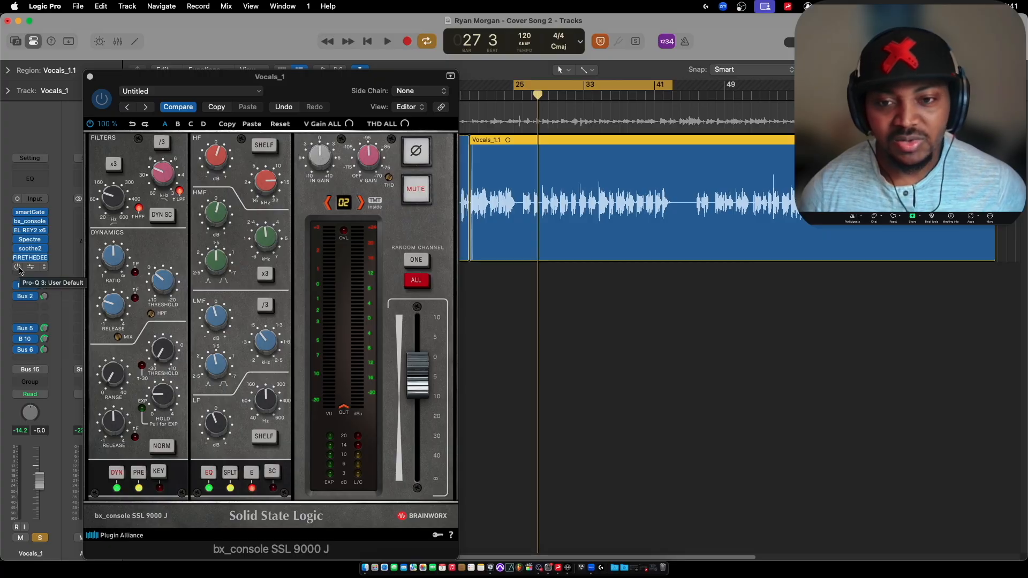
click(331, 90)
drag(331, 90, 325, 86)
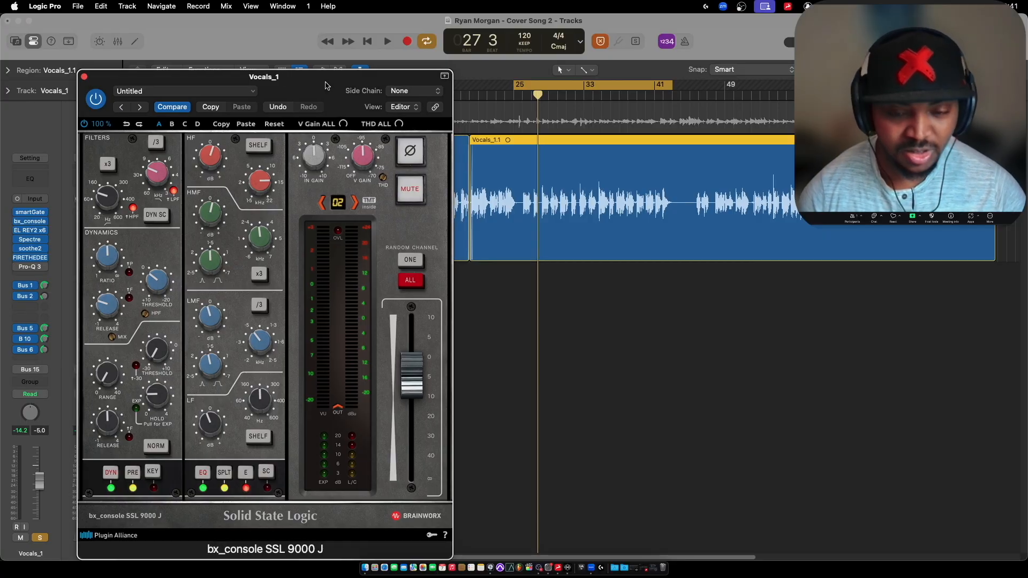